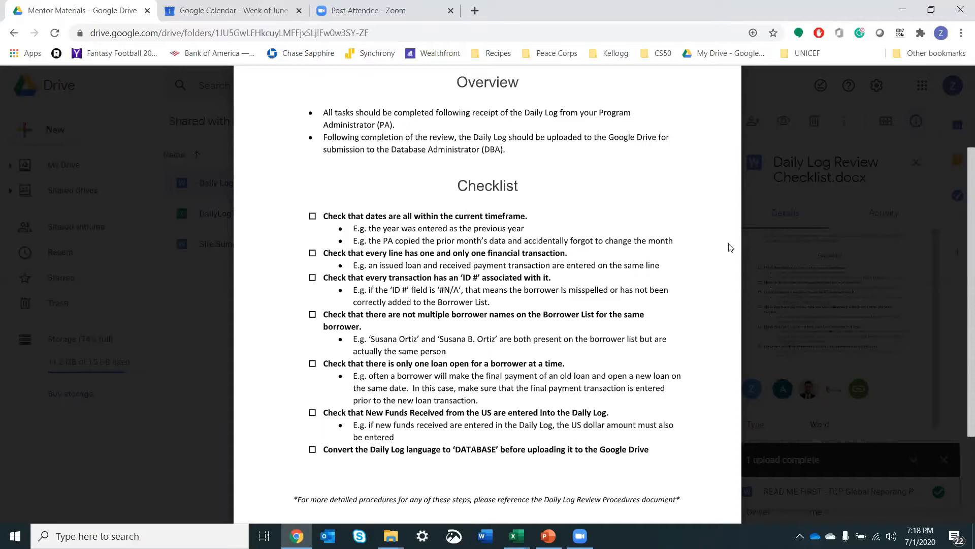
# Step: Switch to the X_EXAMPLE_DAILYLOG workbook in Excel and look over the columns of its DailyLog sheet
pyautogui.moveTo(516, 535)
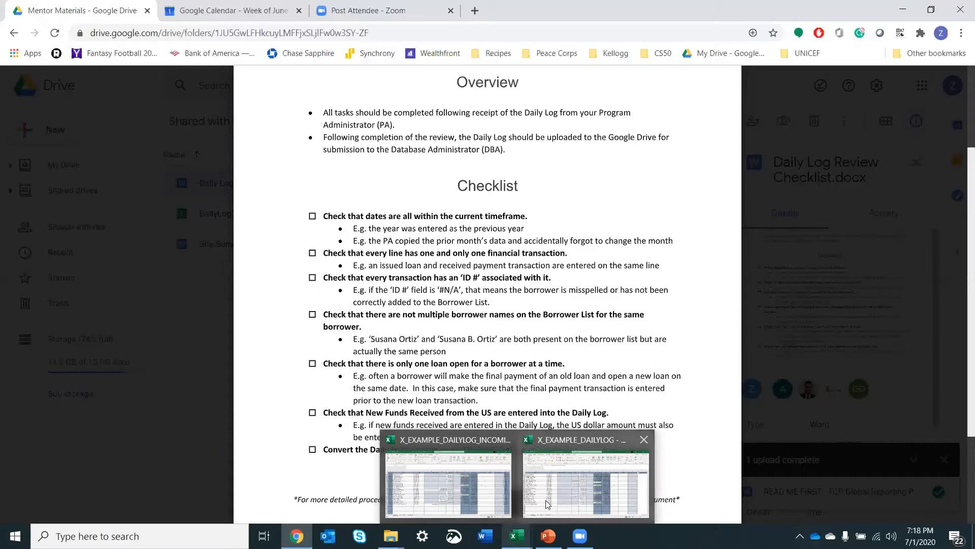
pyautogui.moveTo(548, 504)
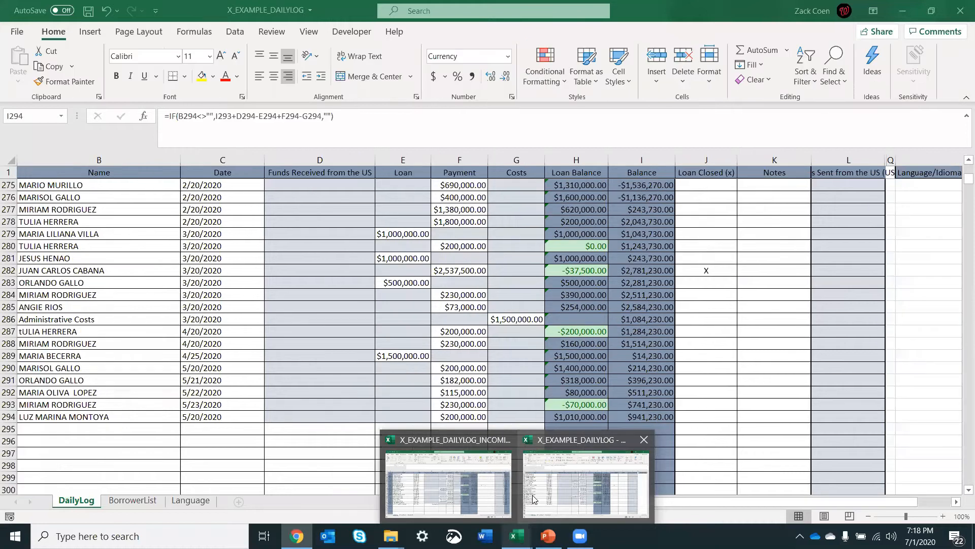
pyautogui.click(533, 499)
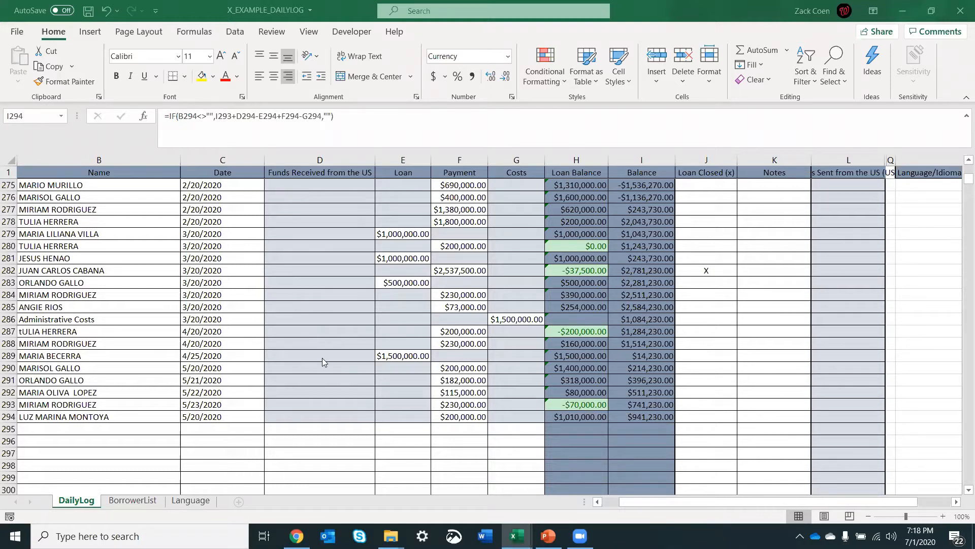
pyautogui.click(334, 327)
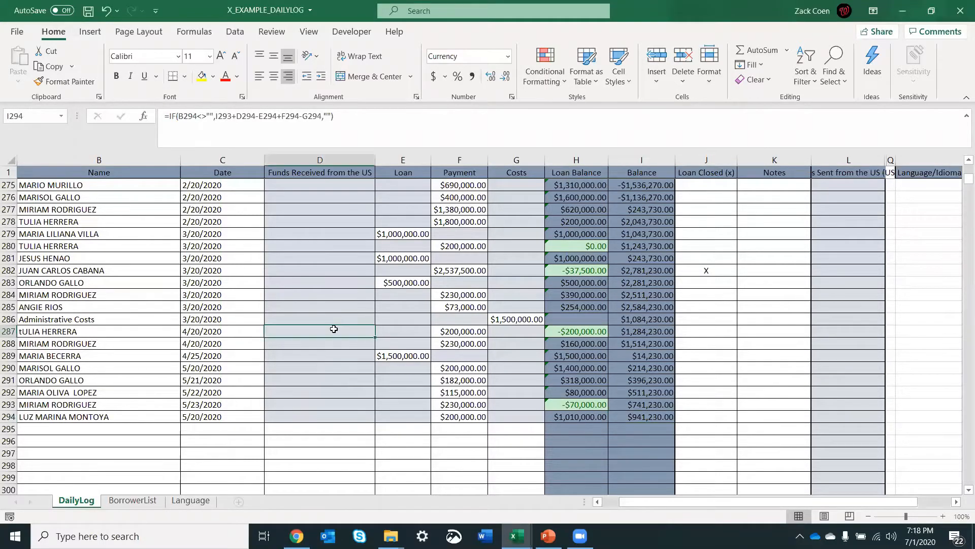
pyautogui.hscroll(3, 334, 327)
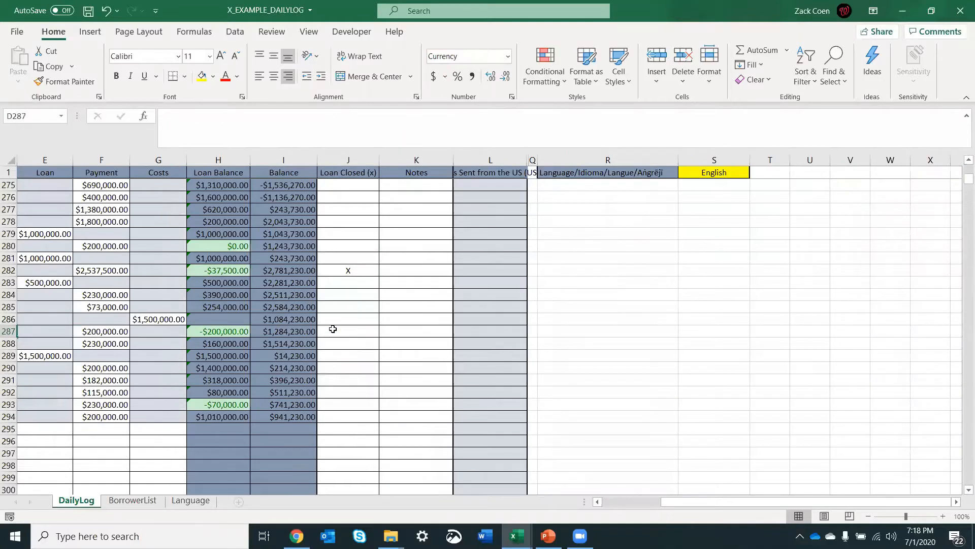
pyautogui.hscroll(-3, 332, 329)
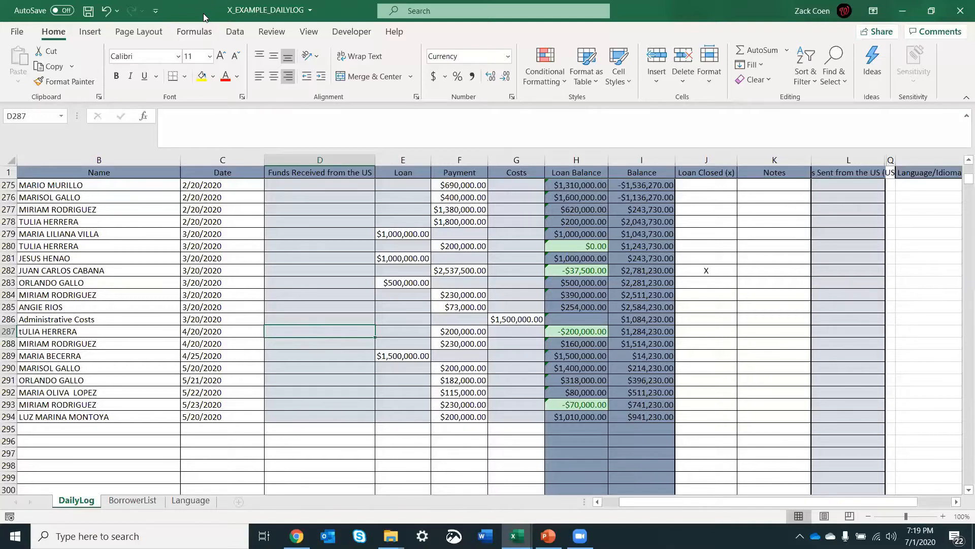
# Step: Place the X_EXAMPLE_DAILYLOG and X_EXAMPLE_DAILYLOG_INCOMING workbooks side by side, showing the end of the master log's entries
pyautogui.press('super+Right')
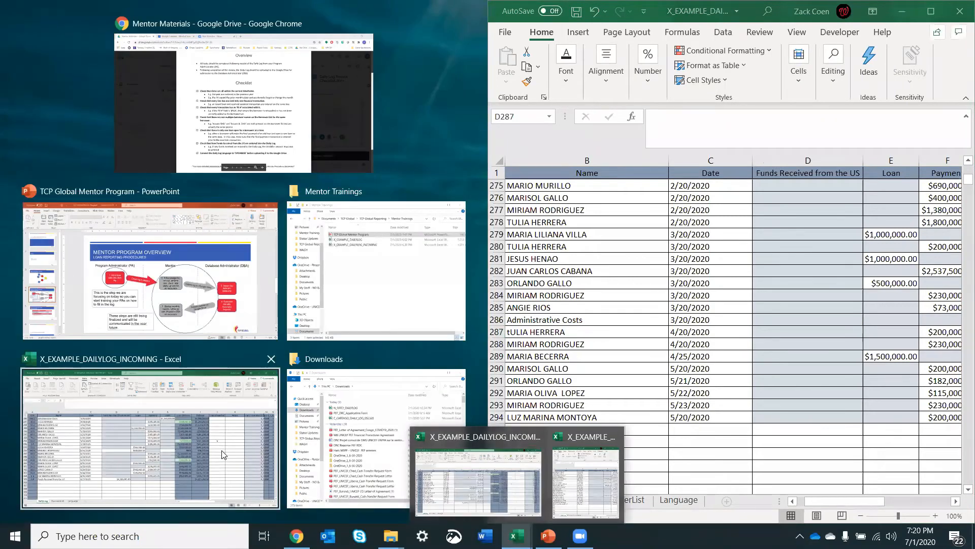
pyautogui.click(226, 456)
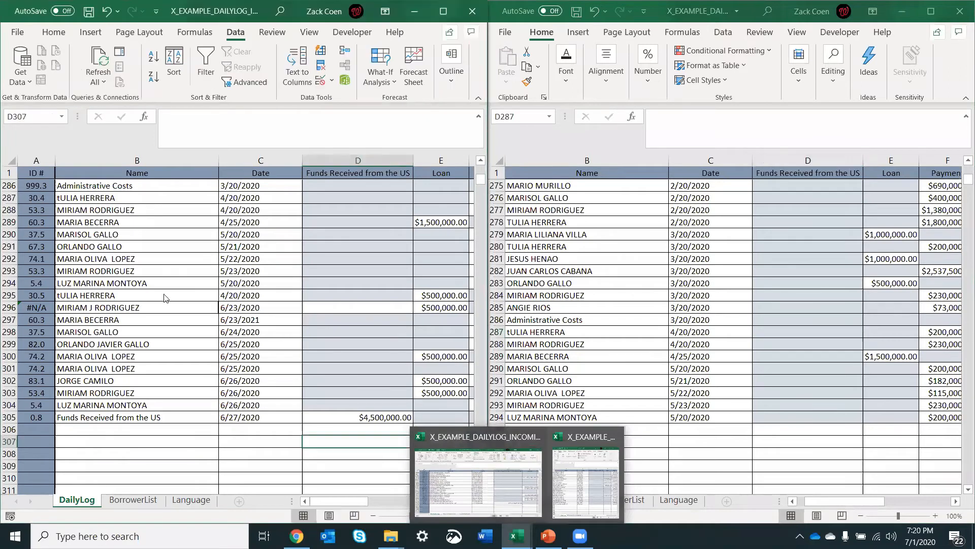
pyautogui.click(613, 308)
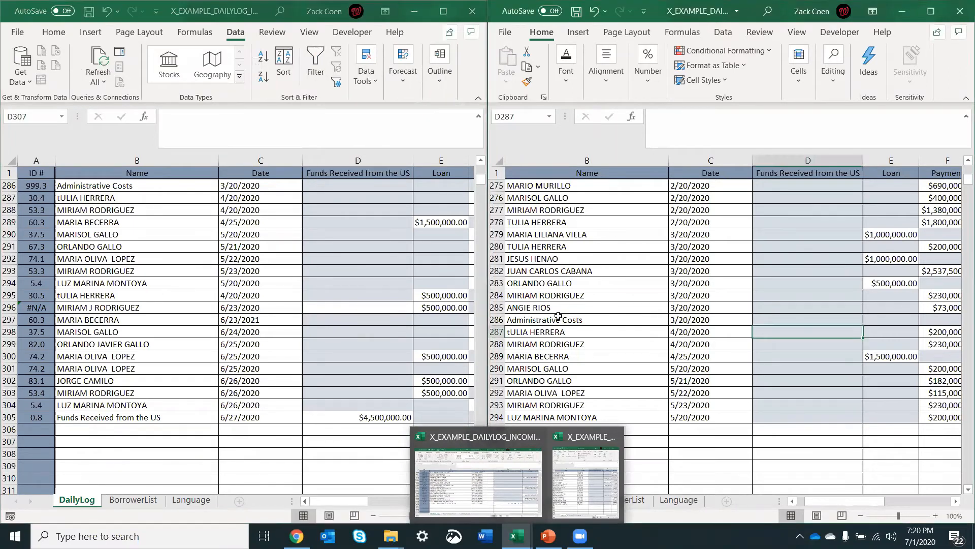
pyautogui.click(333, 352)
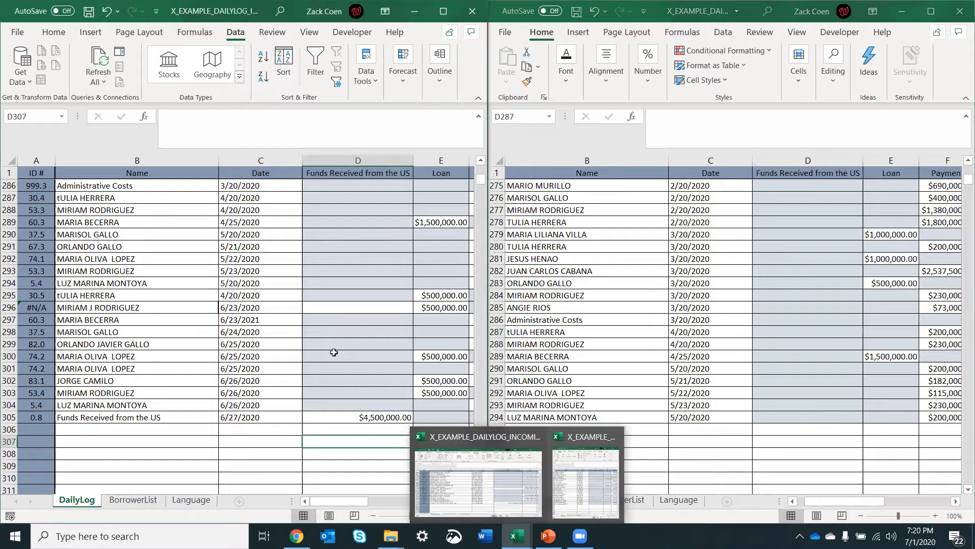
pyautogui.click(624, 300)
pyautogui.scroll(-2, 576, 383)
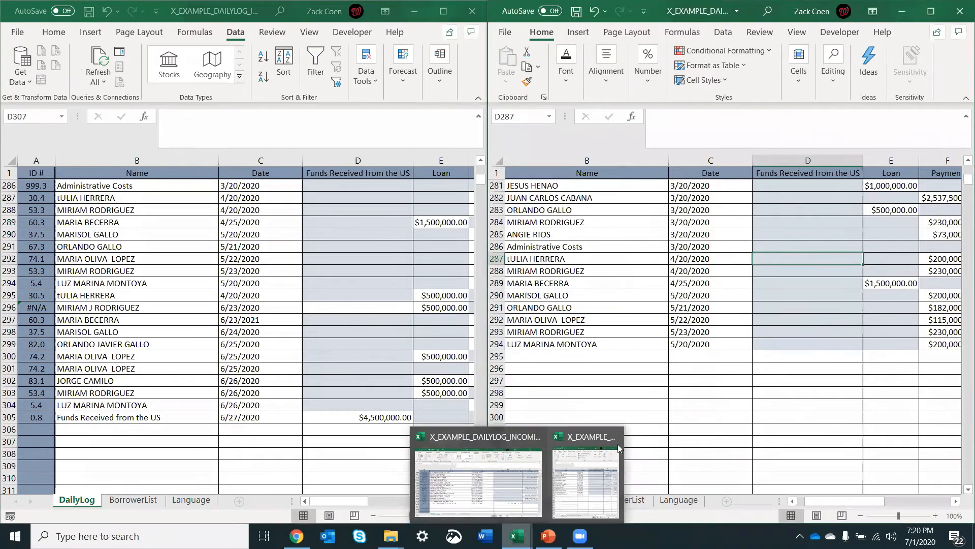
pyautogui.click(651, 413)
pyautogui.click(585, 367)
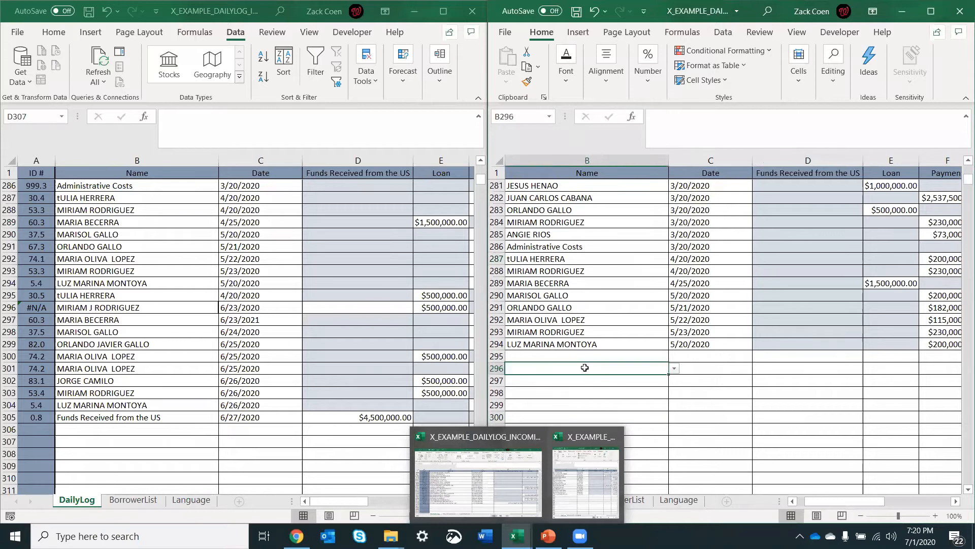
pyautogui.click(514, 544)
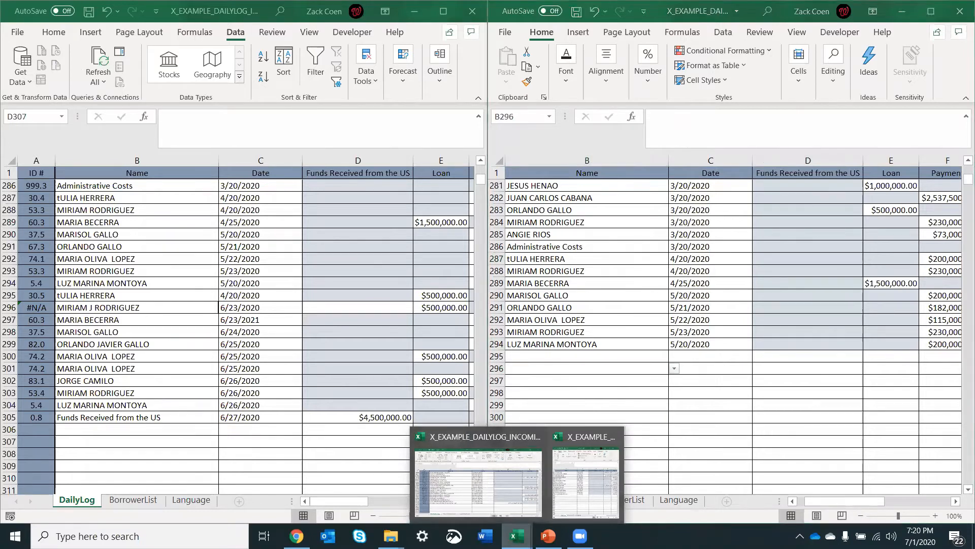
# Step: Locate the last entry of the master DailyLog in row 294 and its matching row in the incoming log
pyautogui.click(544, 349)
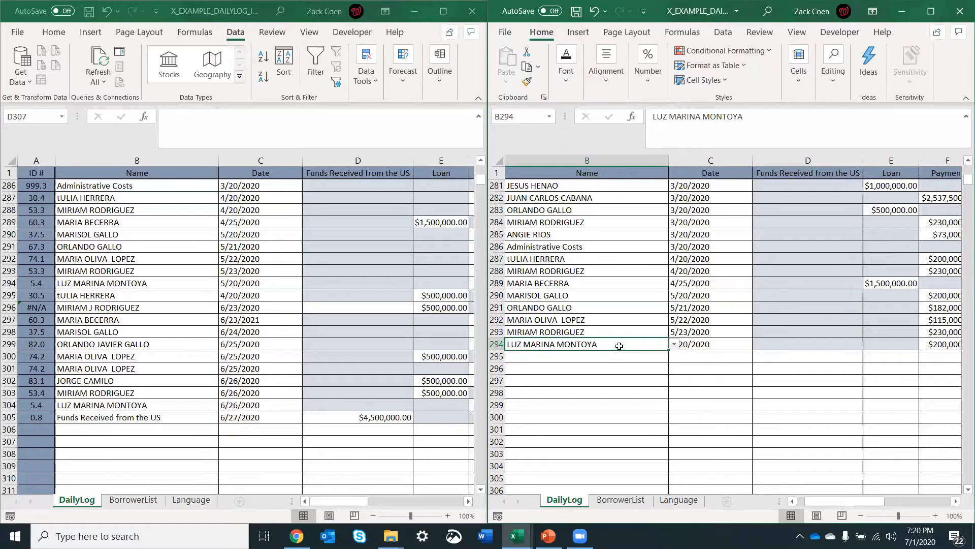
pyautogui.click(742, 345)
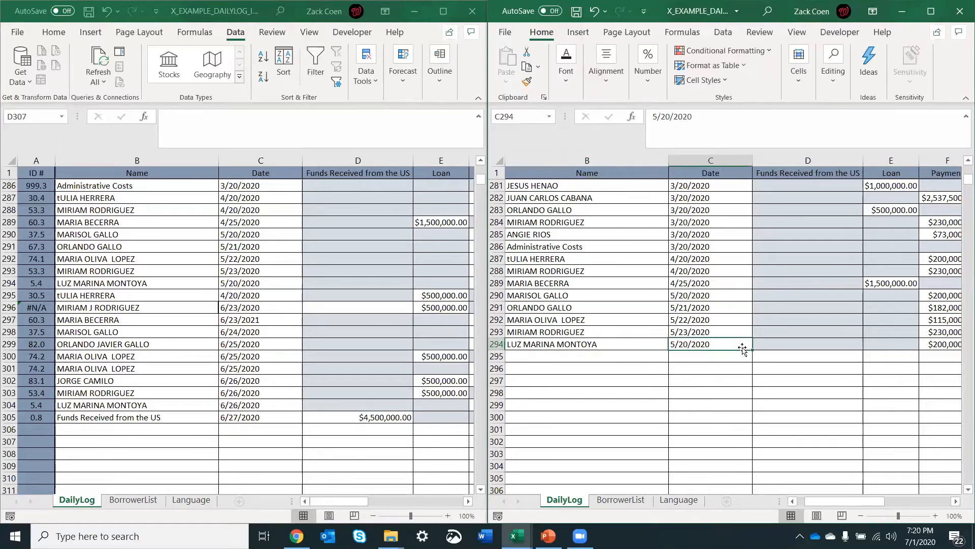
pyautogui.click(640, 349)
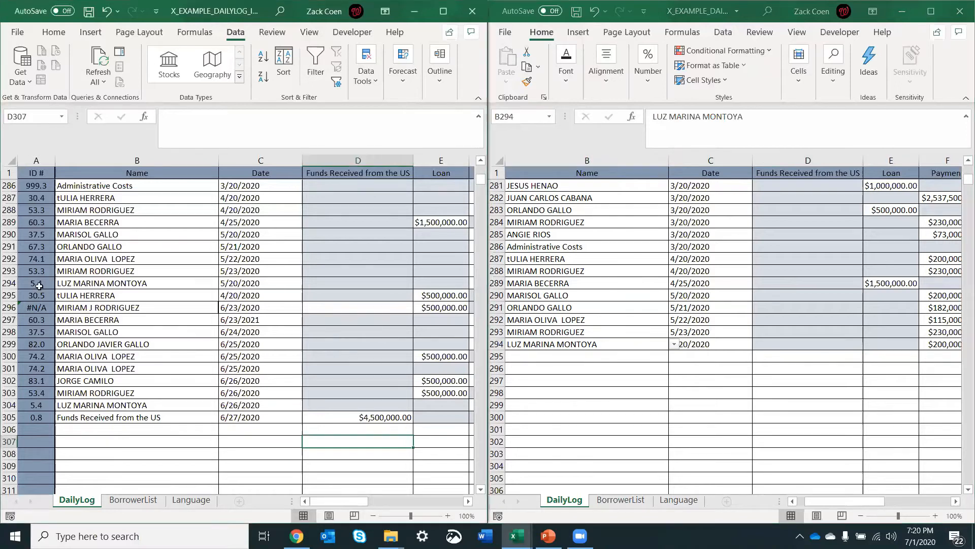
pyautogui.click(113, 282)
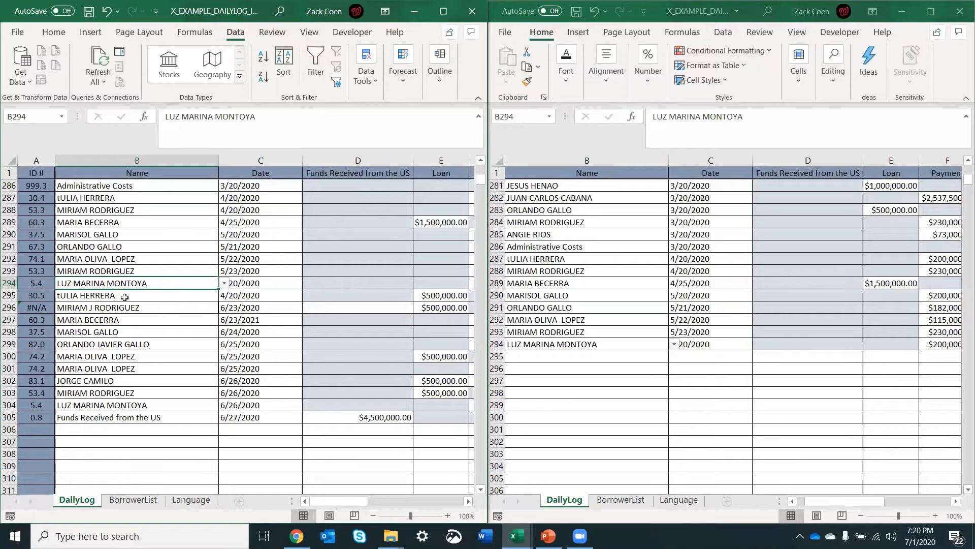
# Step: Copy the new entries in B295:G305 of the incoming DailyLog into the master DailyLog, starting at cell B295
pyautogui.moveTo(126, 296); pyautogui.dragTo(352, 418)
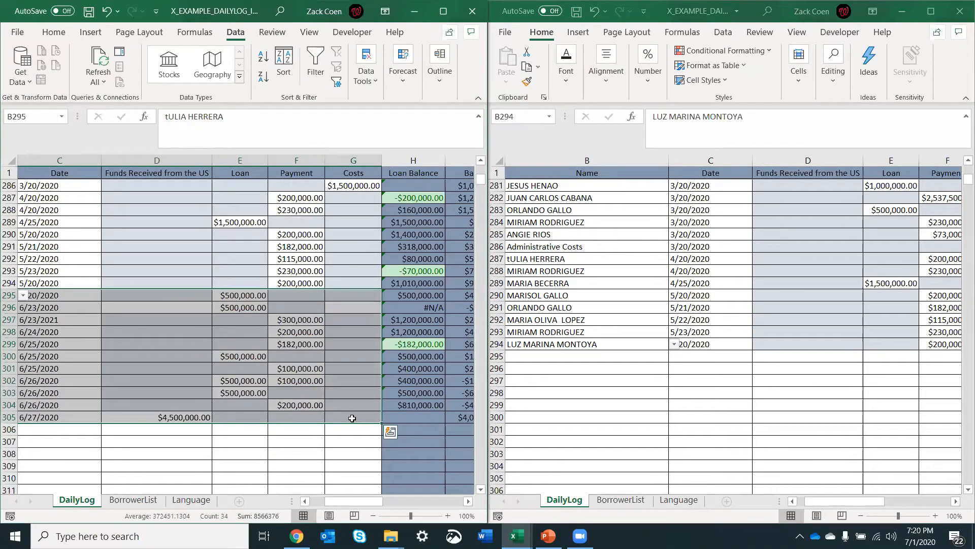
pyautogui.hotkey('ctrl', 'c')
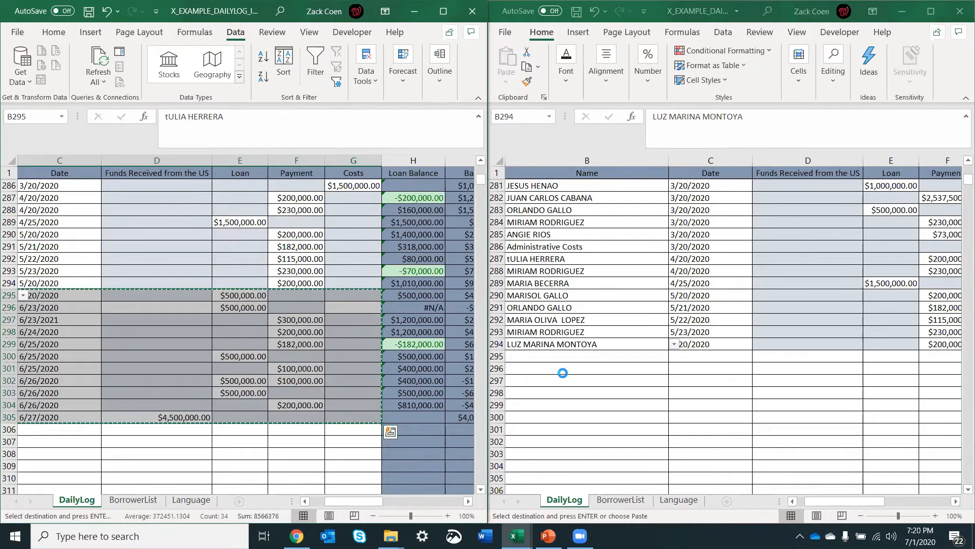
pyautogui.click(540, 357)
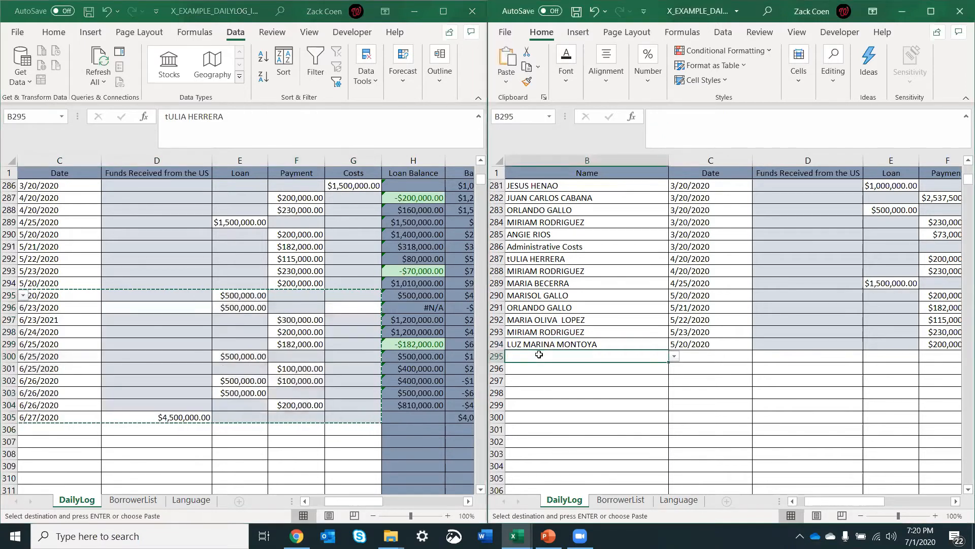
pyautogui.hscroll(-2, 559, 353)
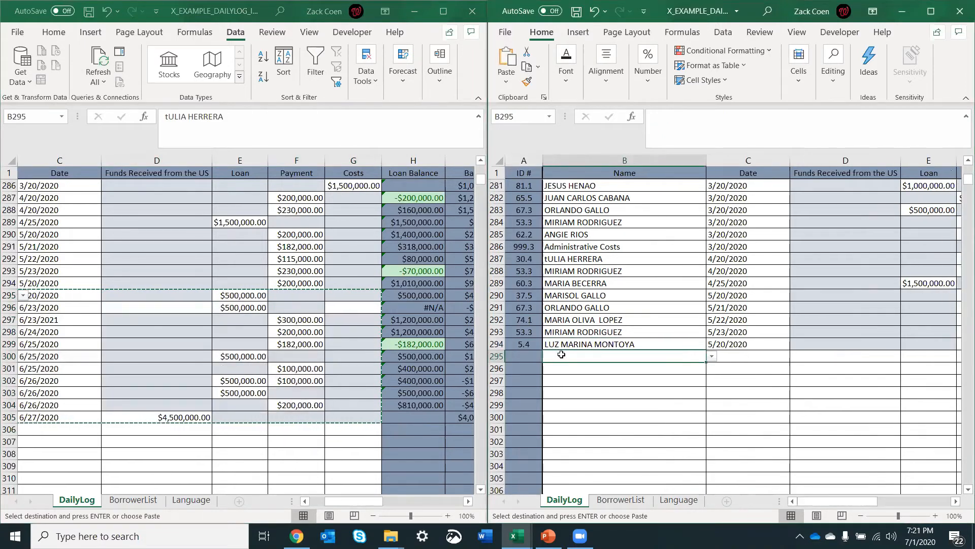
pyautogui.rightClick(604, 359)
pyautogui.click(612, 225)
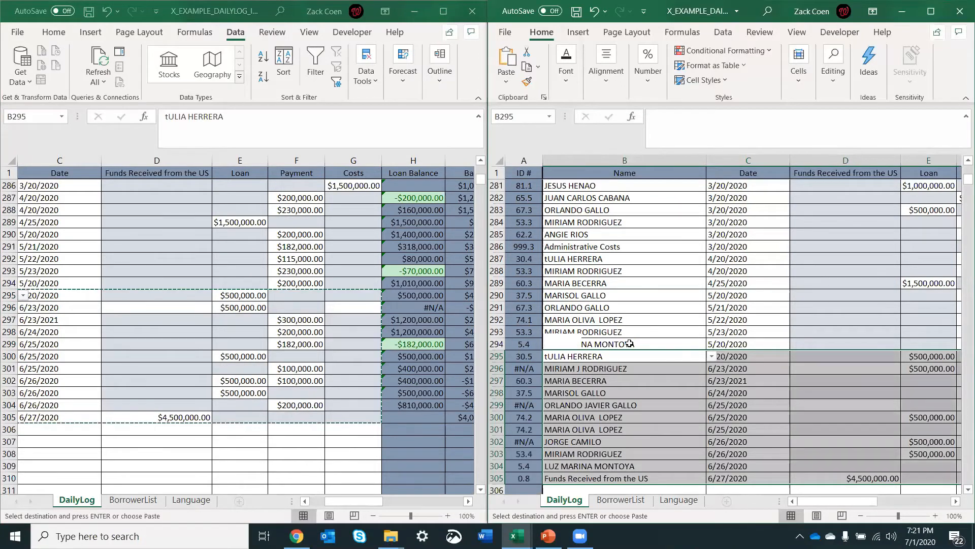
pyautogui.click(630, 344)
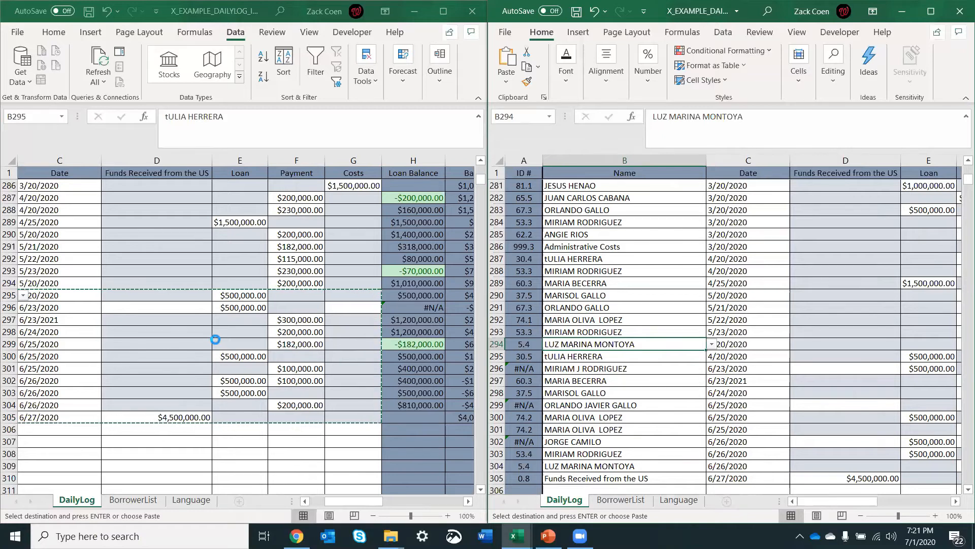
pyautogui.scroll(-1, 216, 339)
pyautogui.click(591, 354)
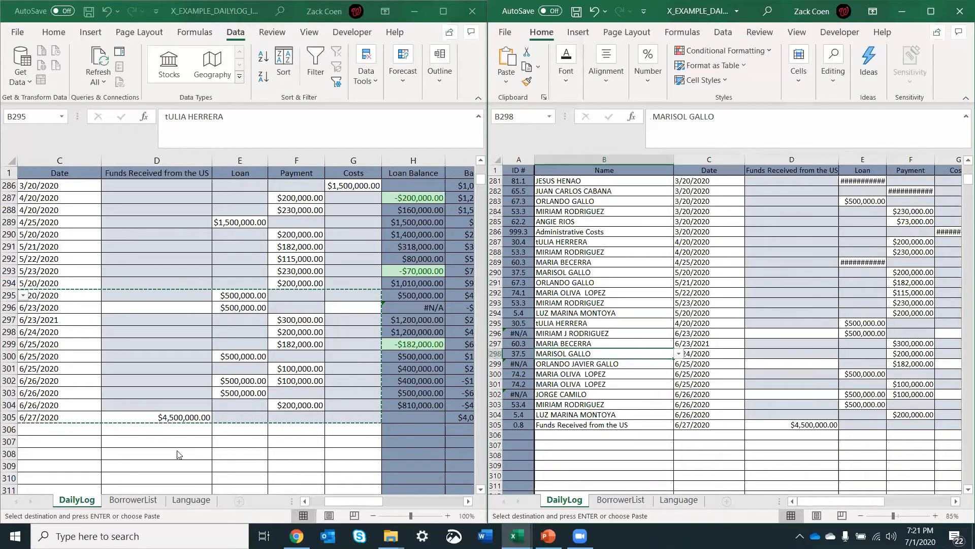
# Step: Show the BorrowerList sheet in both workbooks to compare their borrower names
pyautogui.click(127, 500)
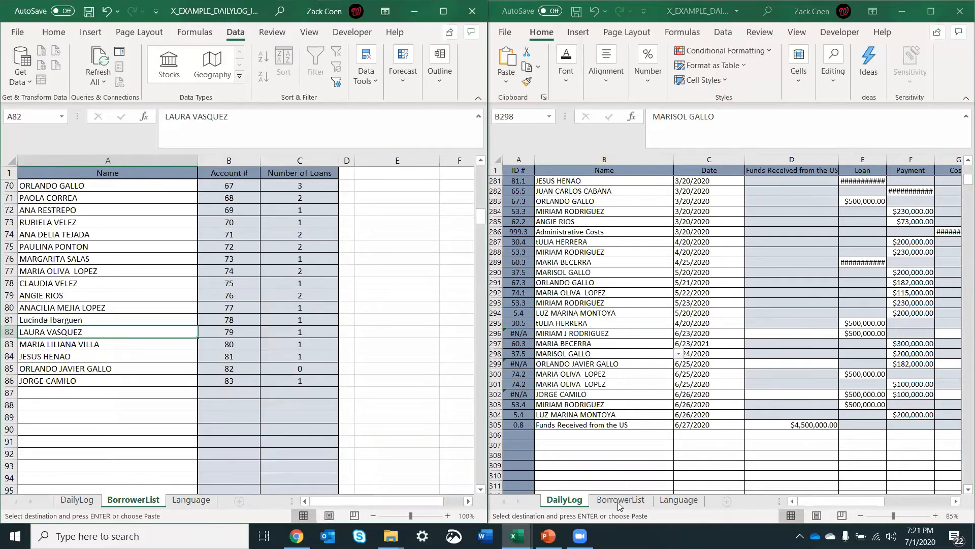
pyautogui.click(620, 500)
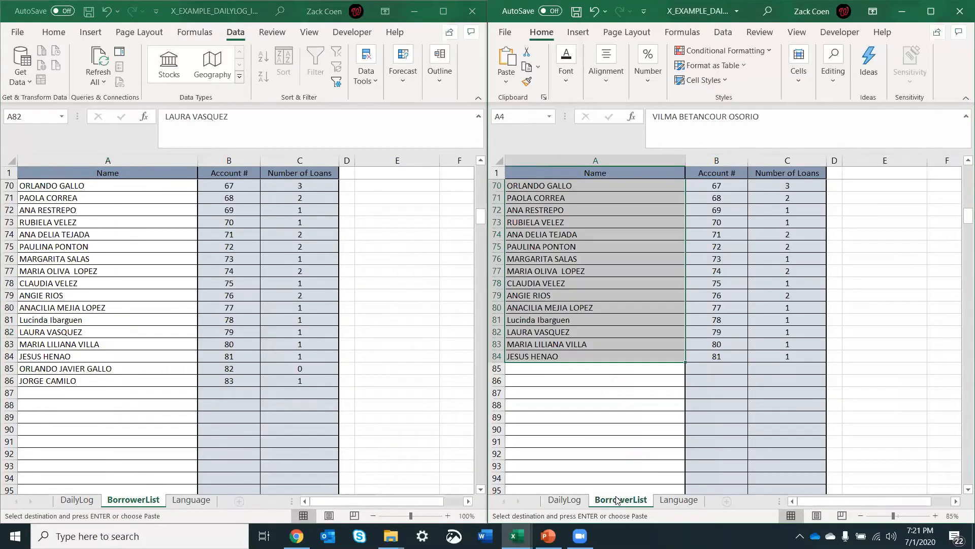
pyautogui.click(587, 432)
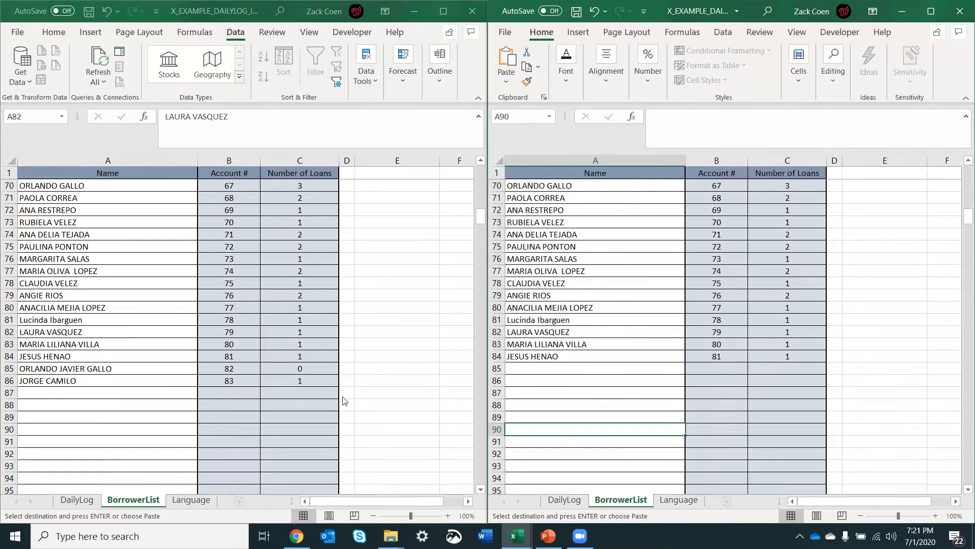
# Step: Copy the two new borrower names in A85:A86 of the incoming BorrowerList into the same cells of the master BorrowerList
pyautogui.click(91, 368)
pyautogui.click(92, 368)
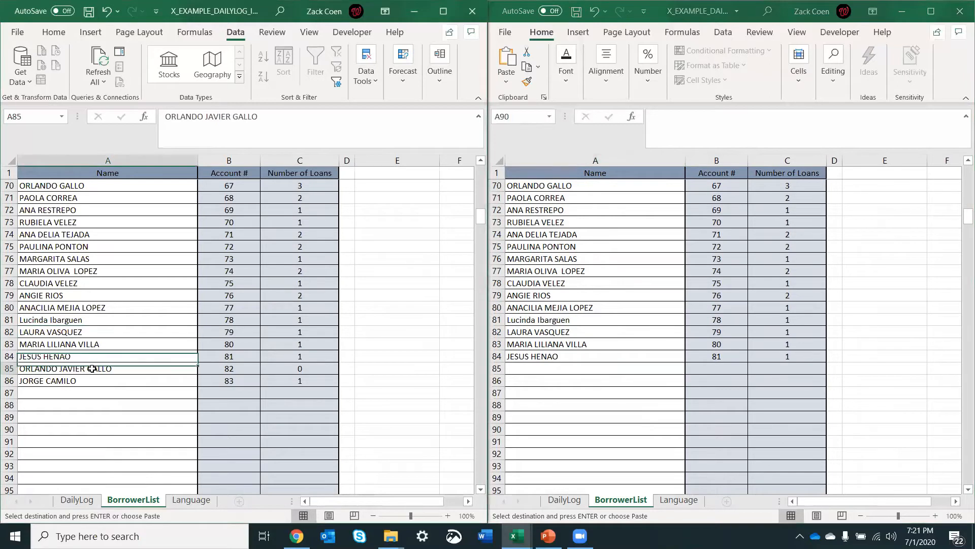
pyautogui.moveTo(92, 368); pyautogui.dragTo(92, 380)
pyautogui.hotkey('ctrl', 'c')
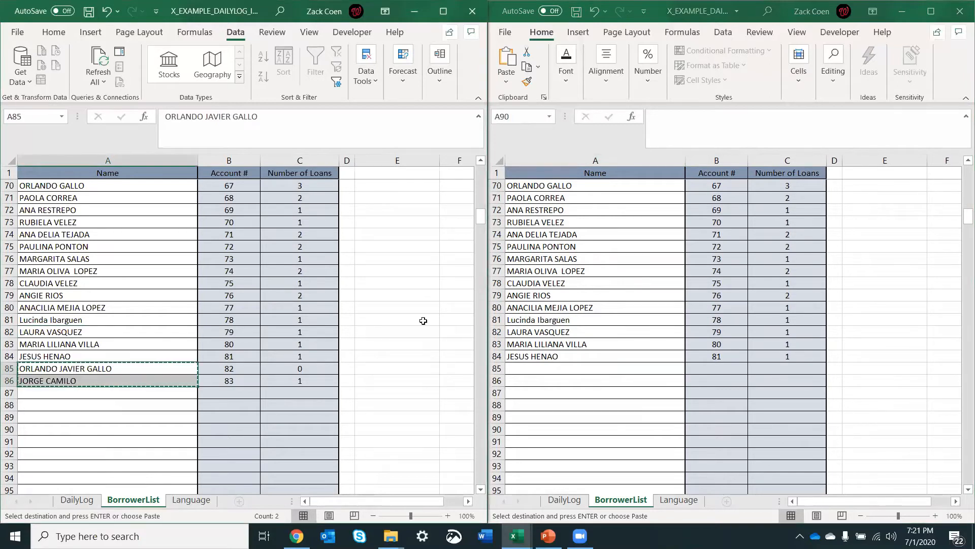
pyautogui.click(543, 368)
pyautogui.click(540, 369)
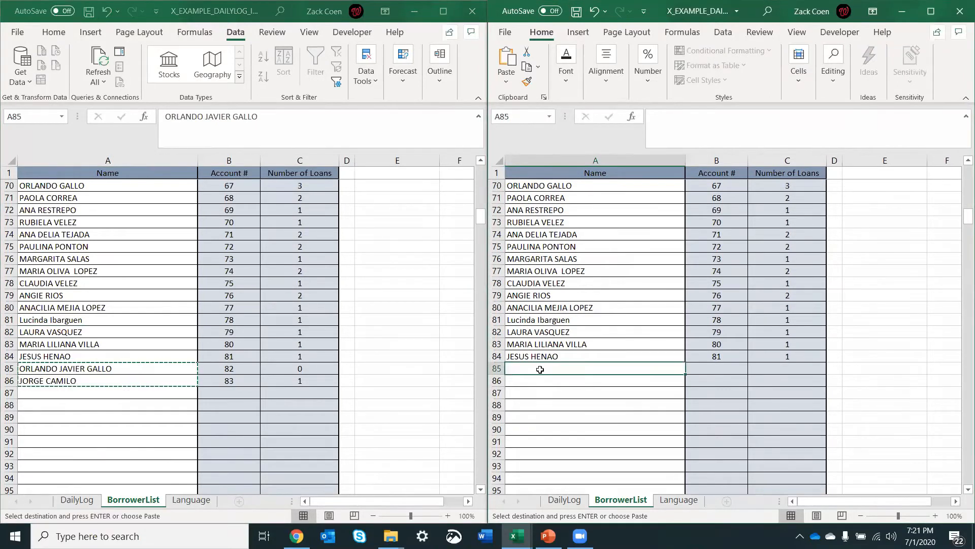
pyautogui.rightClick(540, 369)
pyautogui.click(591, 96)
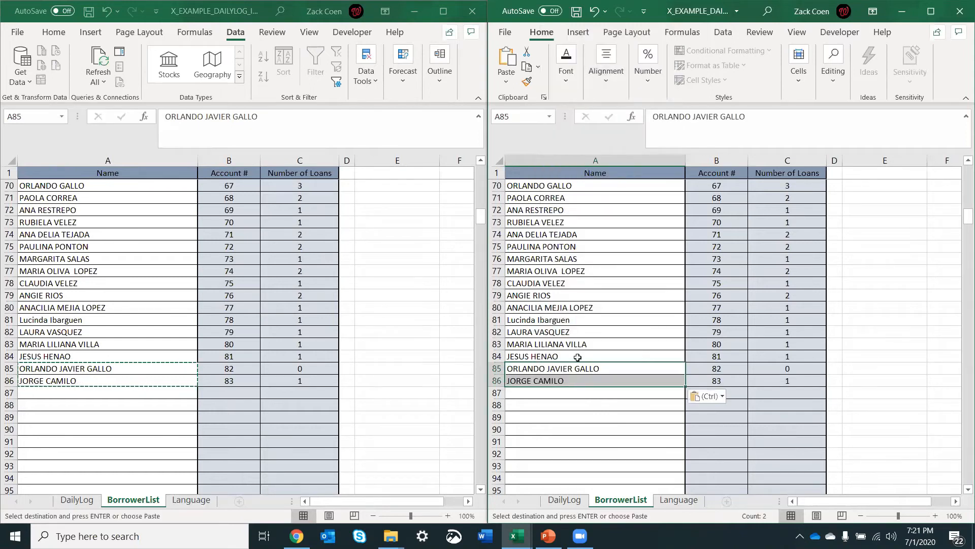
pyautogui.click(574, 396)
# Step: Detach the X_EXAMPLE_DAILYLOG_INCOMING window from its side of the screen and close that workbook
pyautogui.click(401, 345)
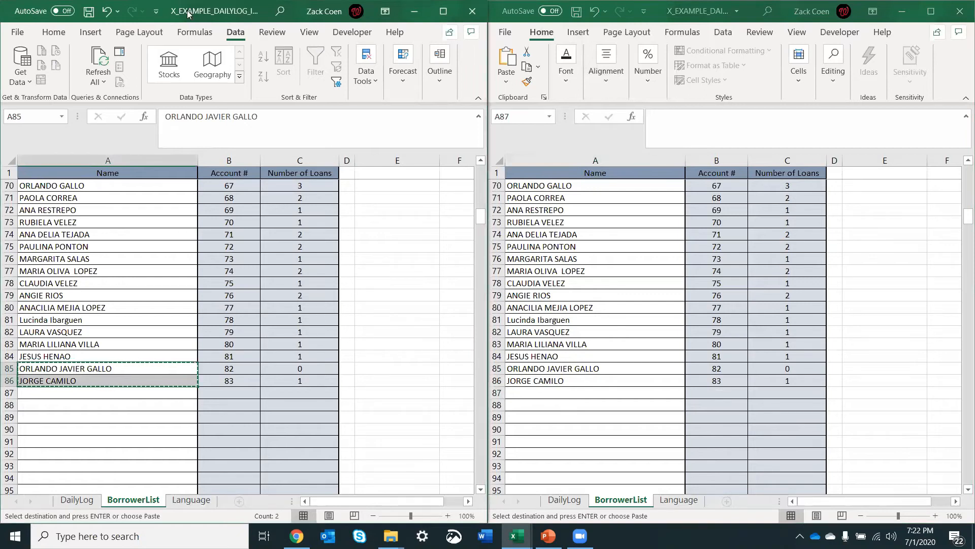
pyautogui.moveTo(188, 14); pyautogui.dragTo(110, 78)
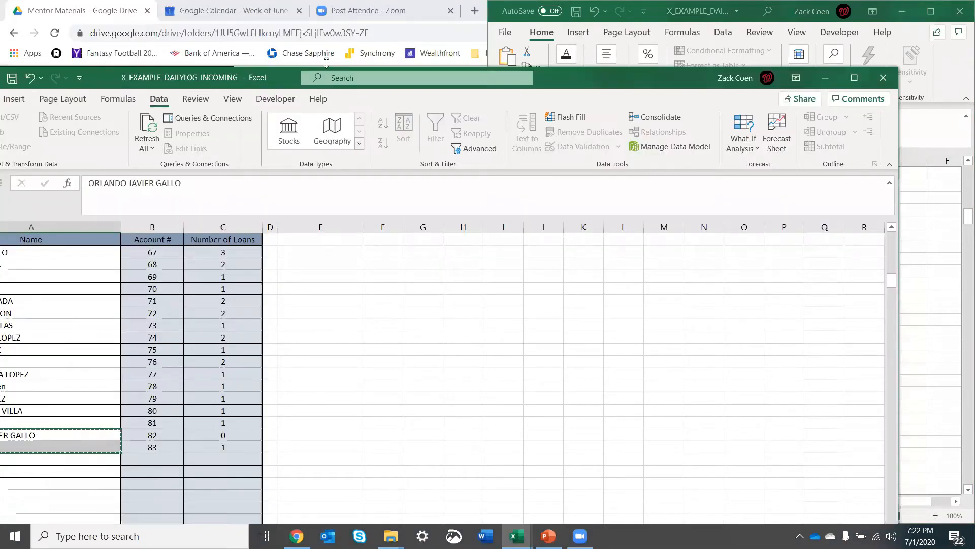
pyautogui.moveTo(554, 80); pyautogui.dragTo(390, 71)
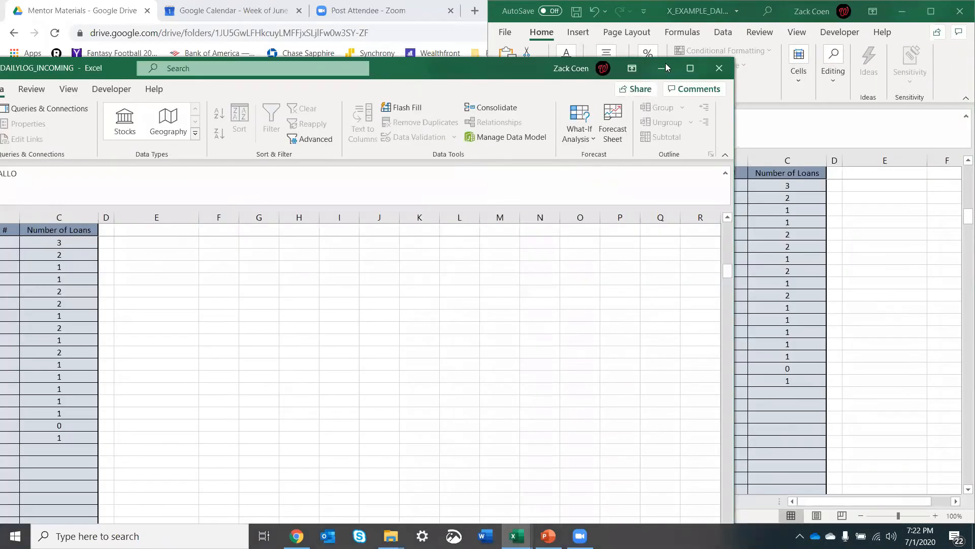
pyautogui.click(719, 73)
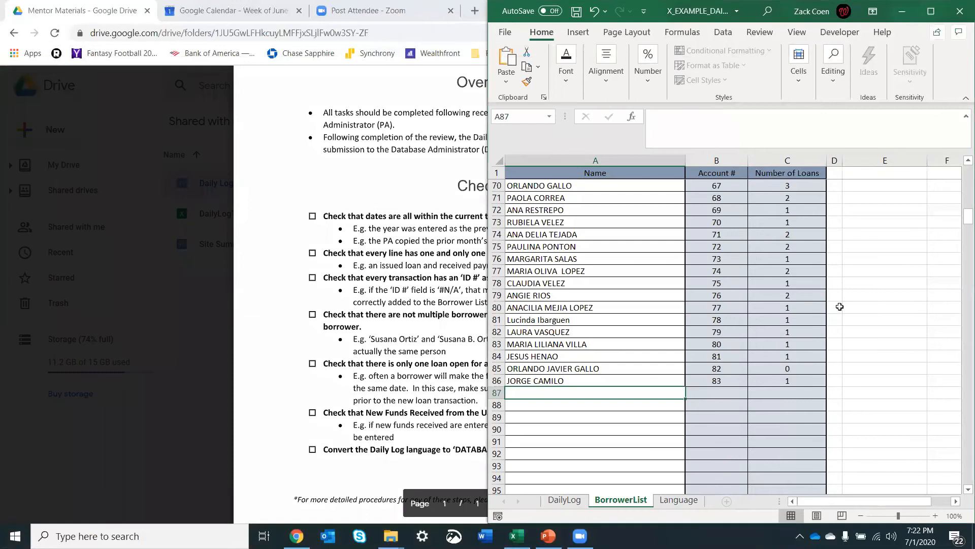
# Step: Show the master DailyLog sheet at 100% zoom in a maximized window, with the first empty Name cell, B306, selected
pyautogui.click(569, 503)
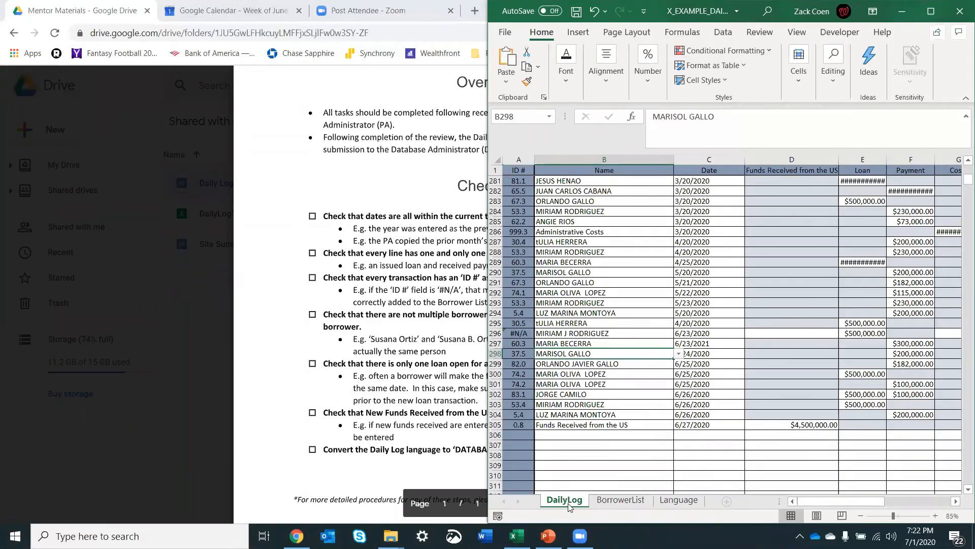
pyautogui.click(630, 463)
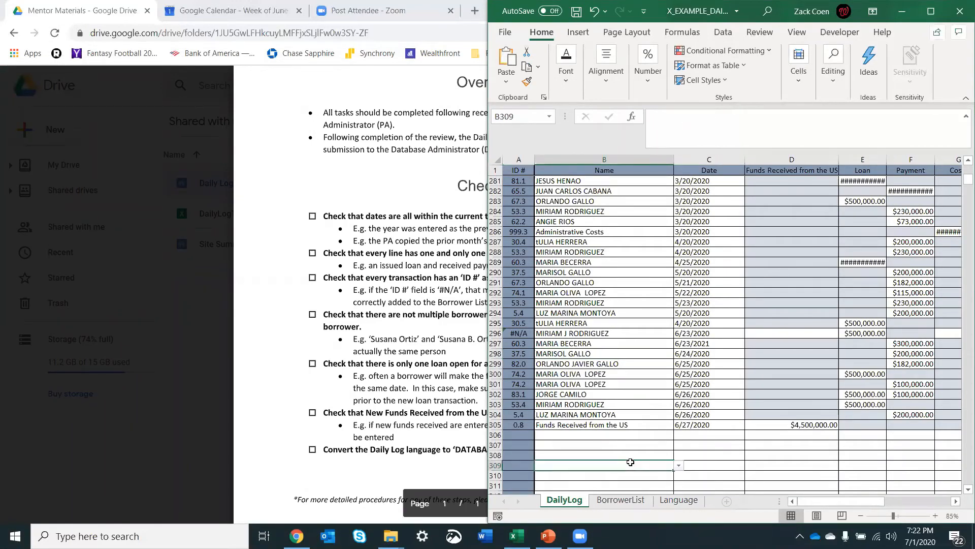
pyautogui.click(935, 516)
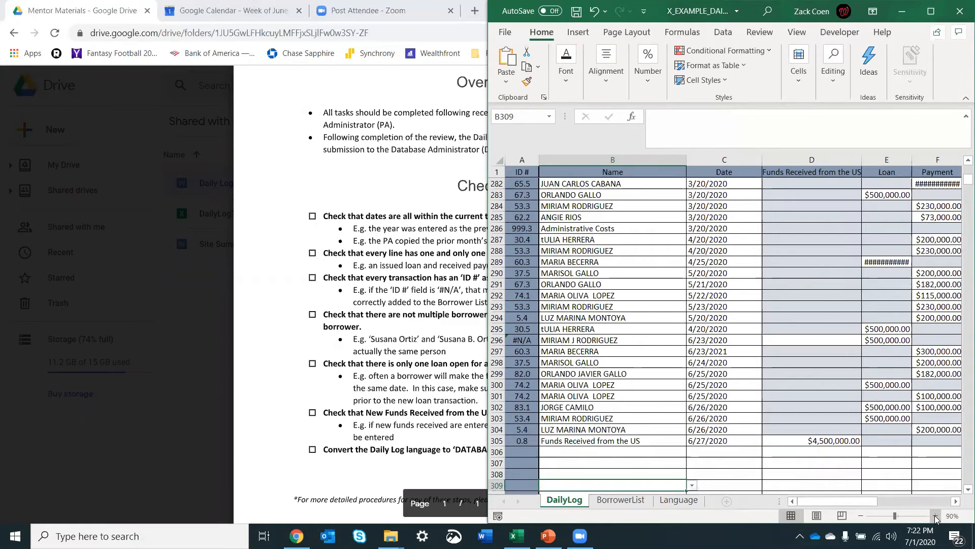
pyautogui.click(935, 515)
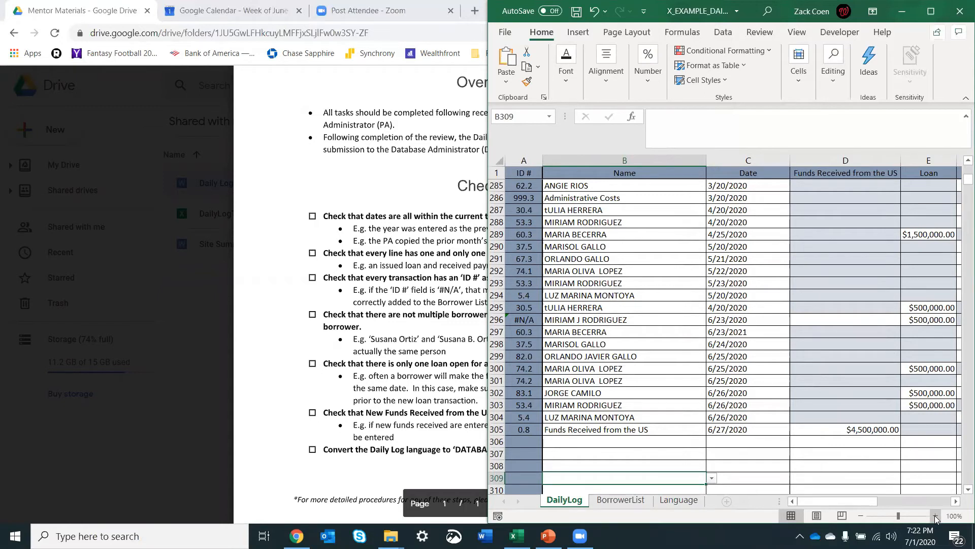
pyautogui.click(656, 444)
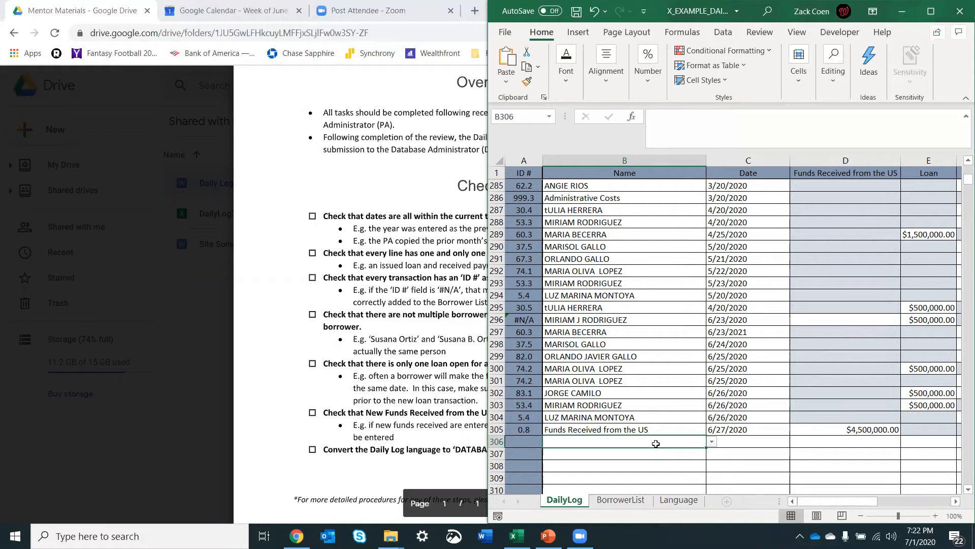
pyautogui.click(930, 11)
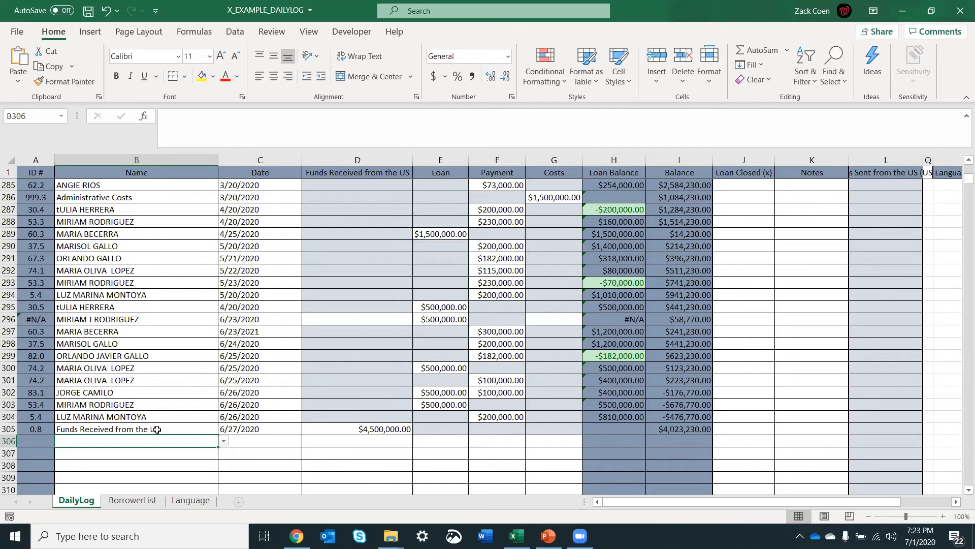
# Step: Try to enter a first name missing from the borrower list in Name cell B306, then discard the entry
pyautogui.write('Z')
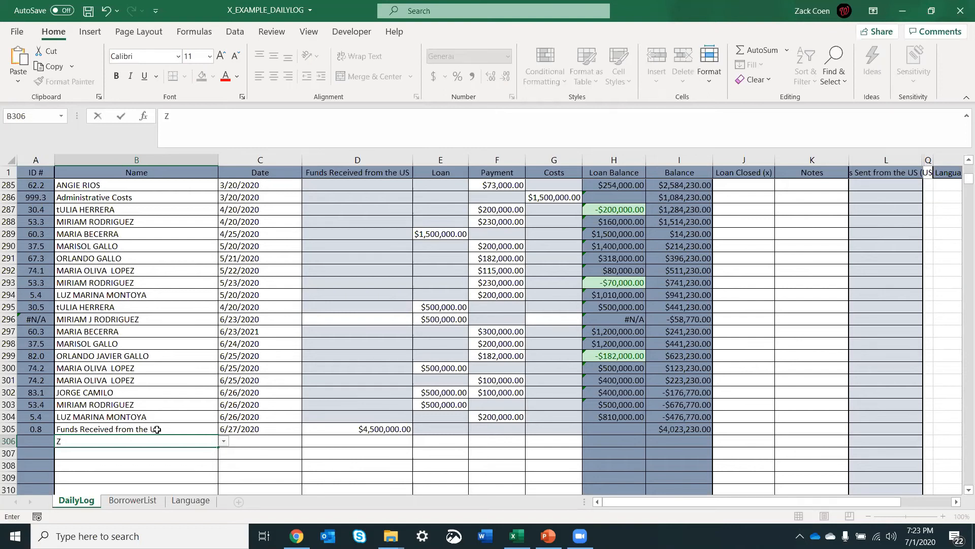
pyautogui.write('ack')
pyautogui.press('Return')
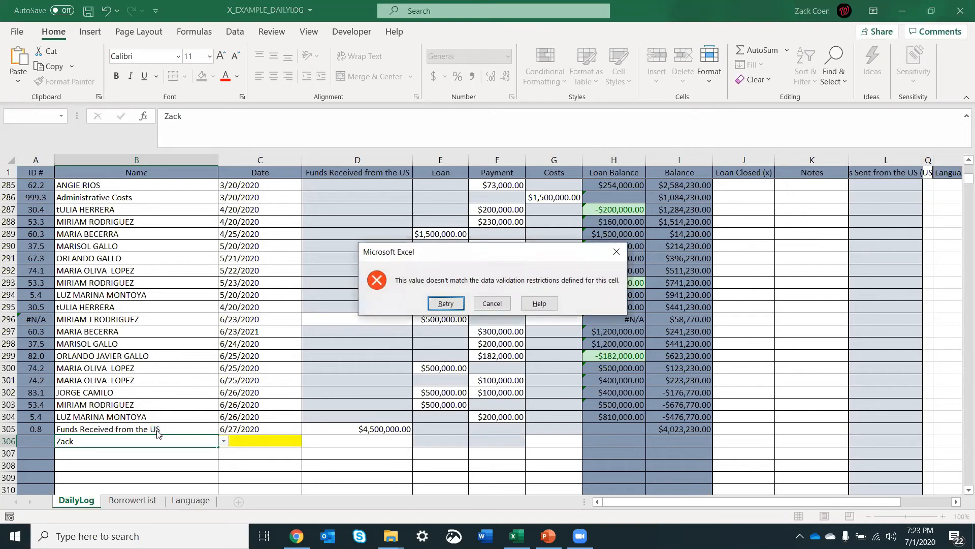
pyautogui.click(492, 303)
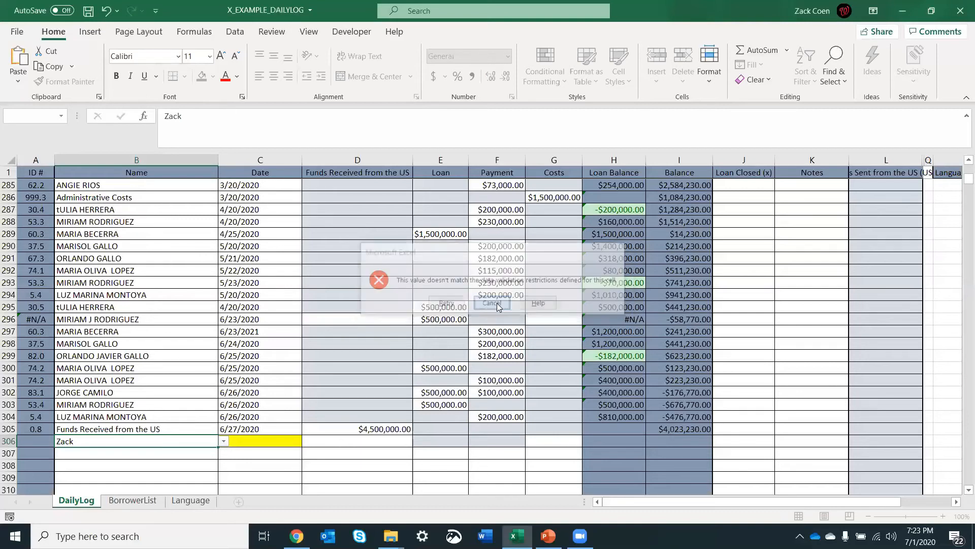
pyautogui.click(128, 431)
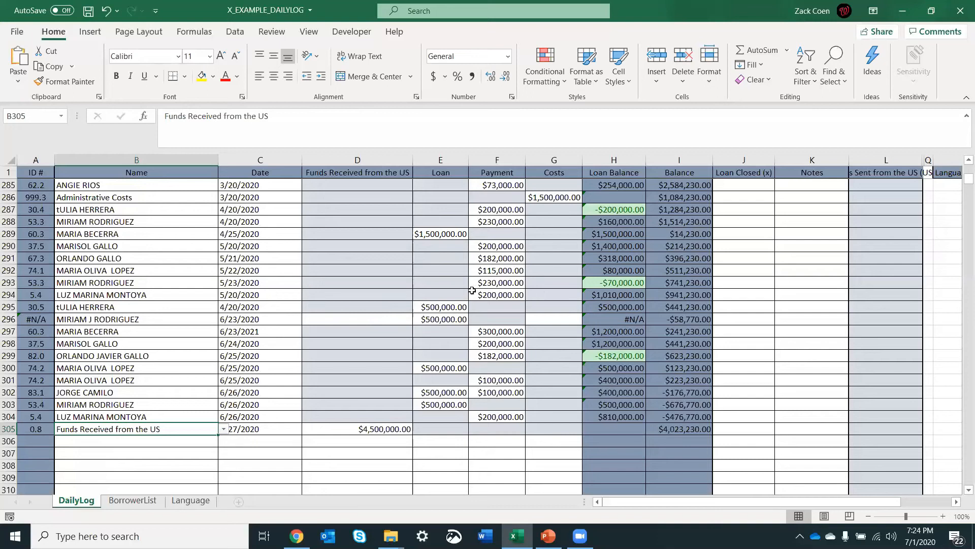
# Step: Examine the Payment, Costs, Loan Balance and Balance cells of row 294, including how the two balances are calculated
pyautogui.click(558, 297)
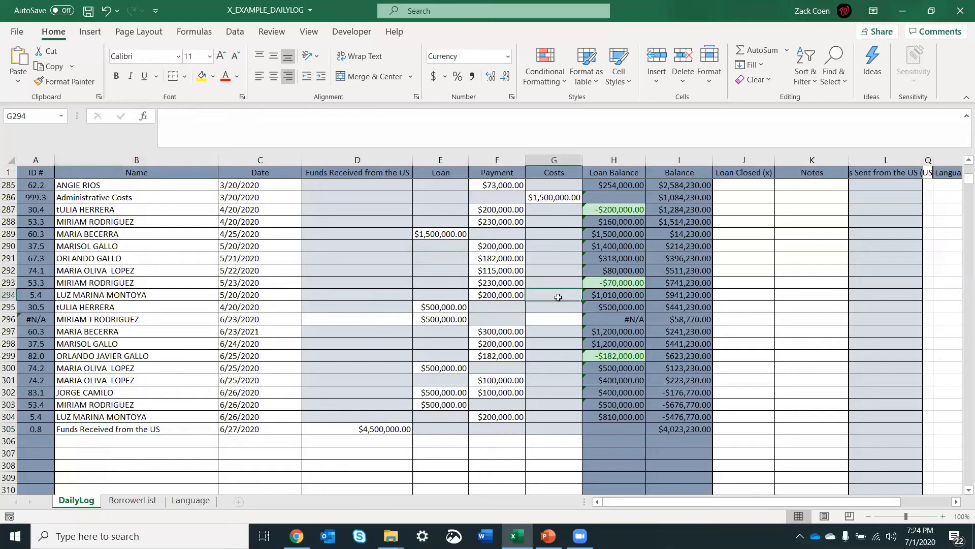
pyautogui.press('Right')
pyautogui.press('Right')
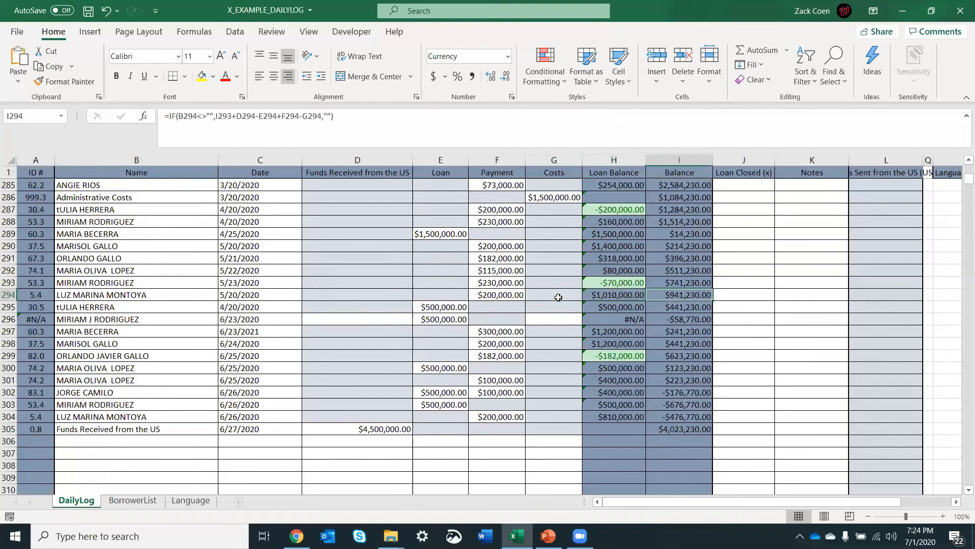
pyautogui.press('Right')
pyautogui.press('Left')
pyautogui.press('Left')
pyautogui.press('Left')
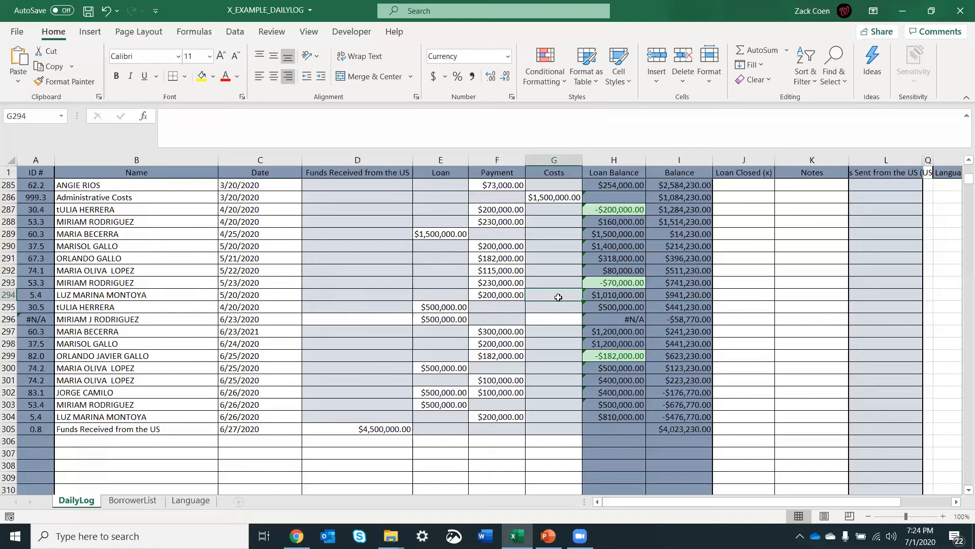
pyautogui.press('Left')
pyautogui.press('Right')
pyautogui.press('Right')
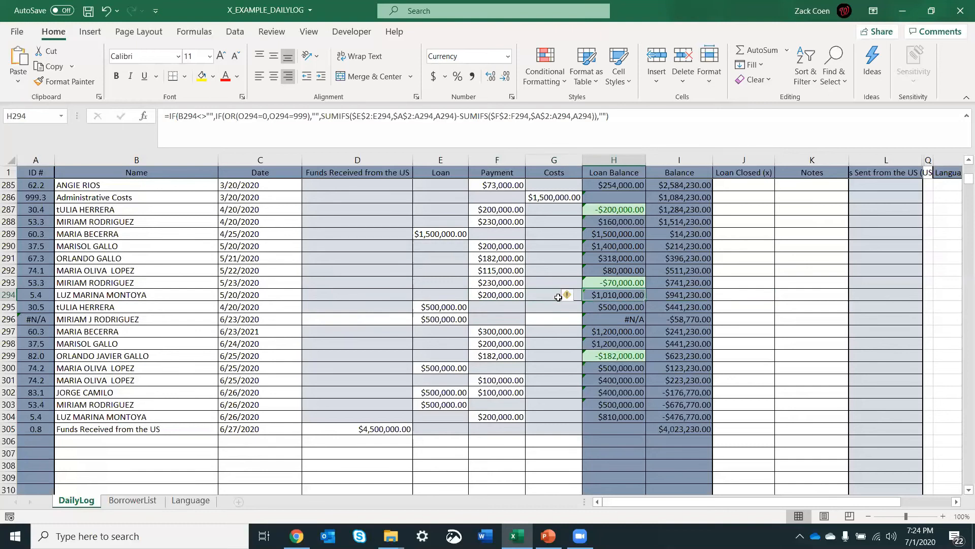
pyautogui.press('Left')
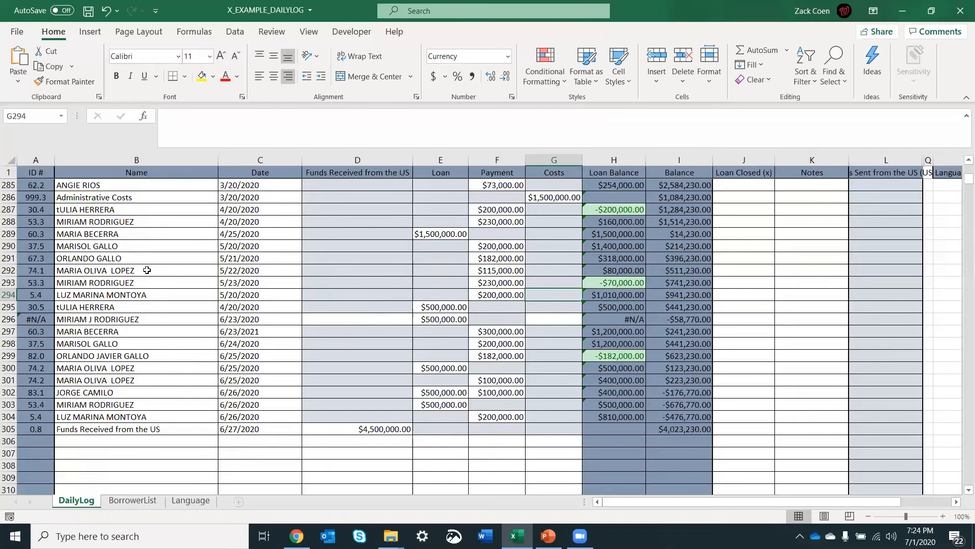
# Step: Examine the first new transaction in row 295, from its ID # formula through the name, date and funds received cells
pyautogui.click(41, 308)
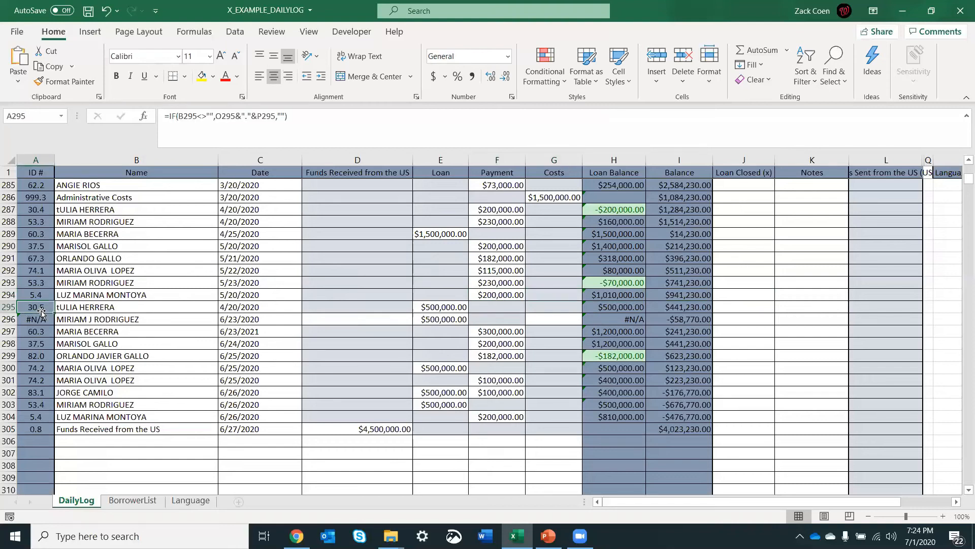
pyautogui.press('Right')
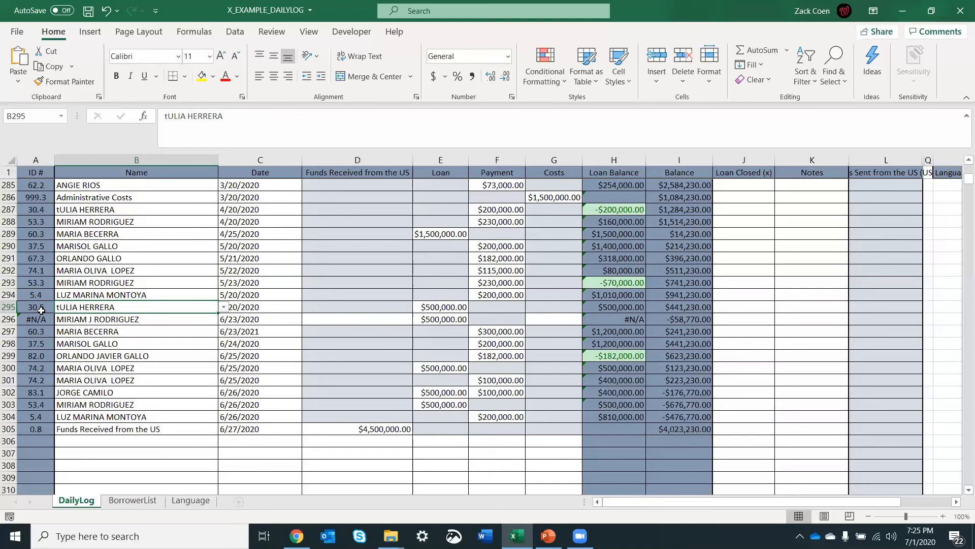
pyautogui.press('Right')
pyautogui.press('Right')
pyautogui.press('Right')
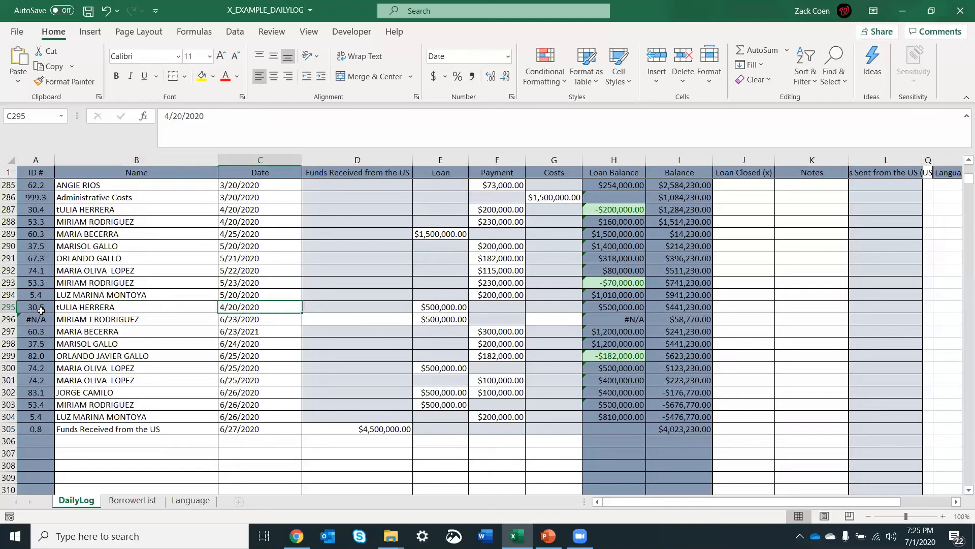
pyautogui.press('Left')
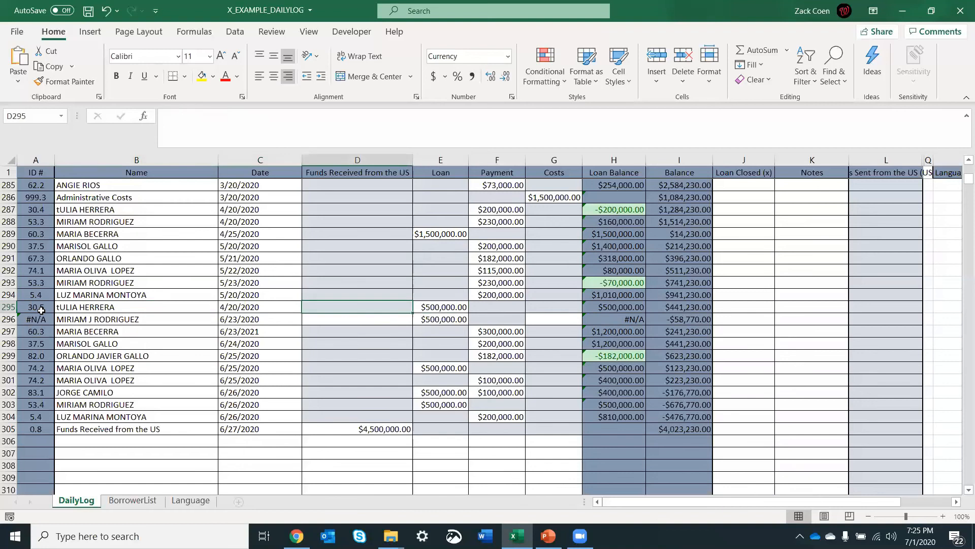
pyautogui.press('Left')
pyautogui.press('Left')
pyautogui.press('Right')
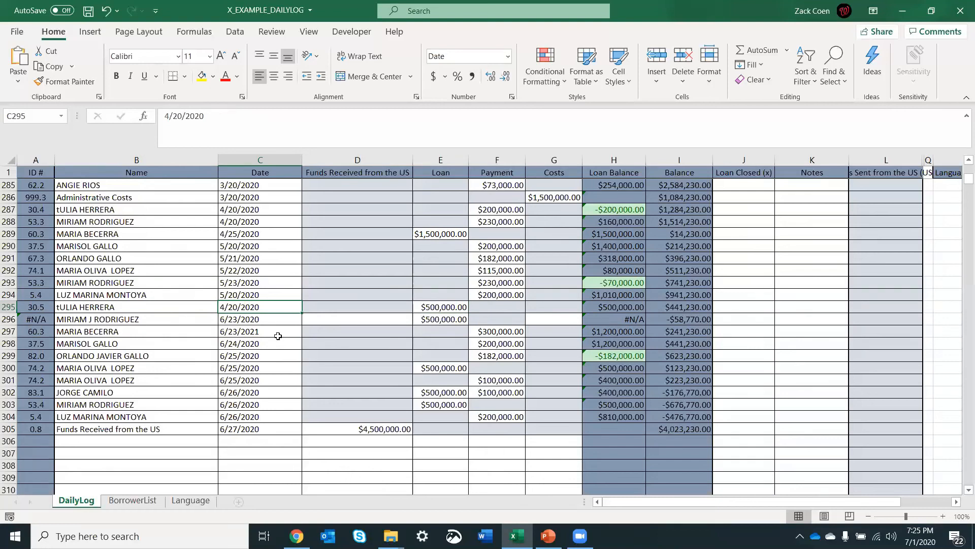
# Step: Mark the loan in row 293 as closed by entering X in its Loan Closed cell, J293
pyautogui.click(731, 261)
pyautogui.click(737, 278)
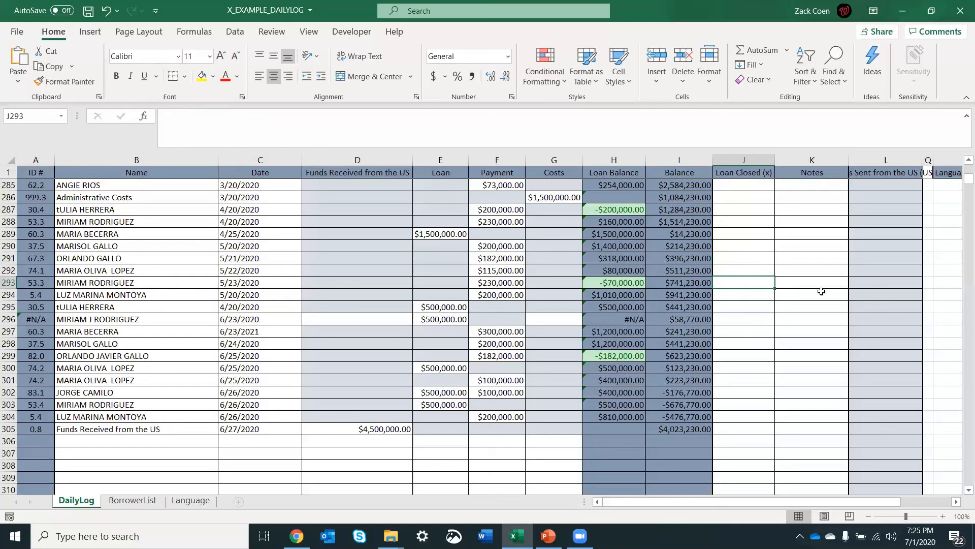
pyautogui.write('X')
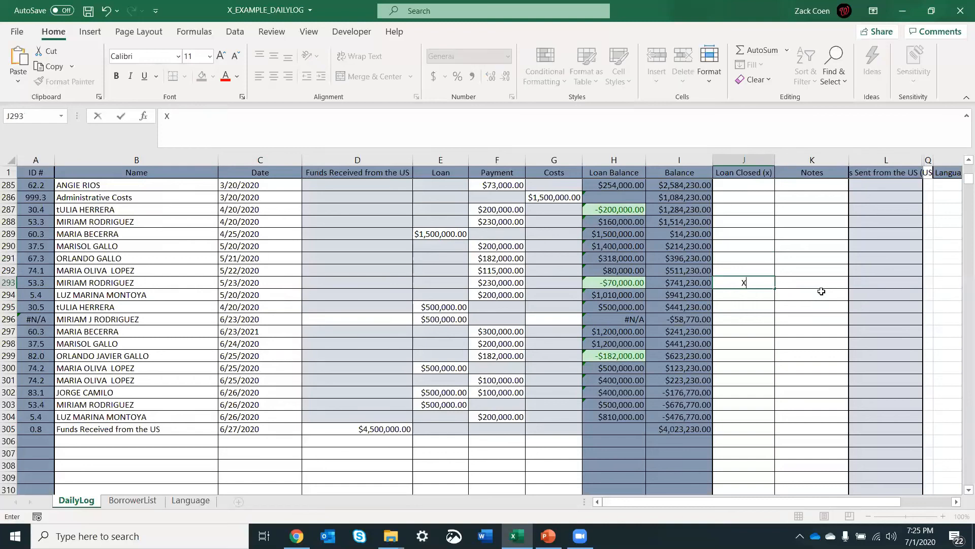
pyautogui.hotkey('ctrl', 'Return')
pyautogui.press('Return')
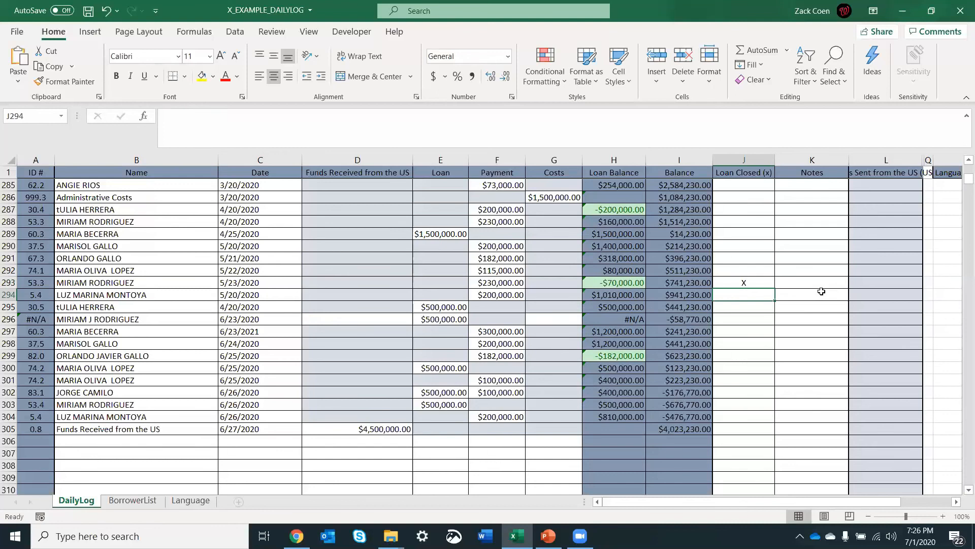
pyautogui.press('Up')
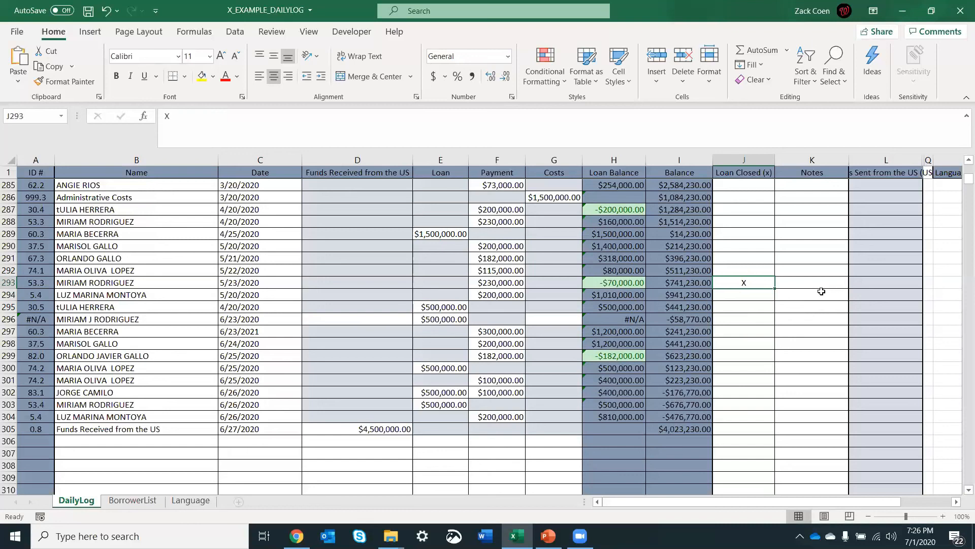